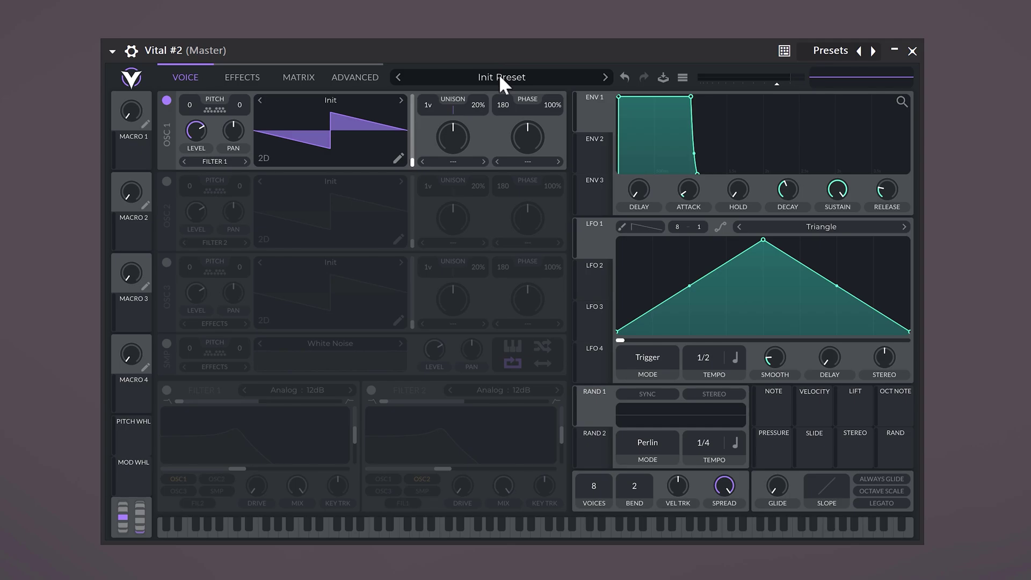
# Step: Open the preset browser from the 'Init Preset' name at the top
pyautogui.click(499, 76)
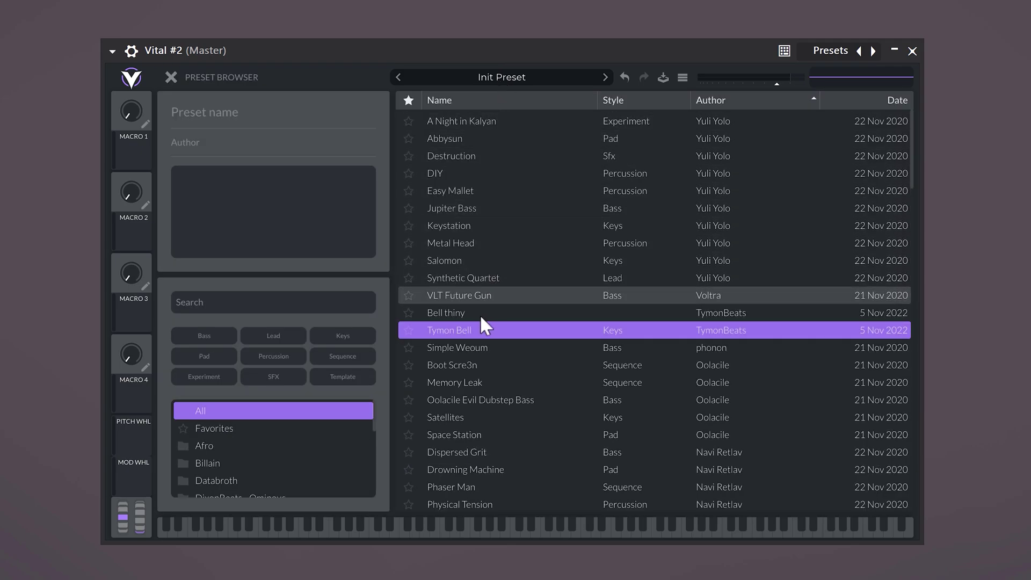
# Step: Audition the Tymon Bell preset, then return to Init Preset with the noise oscillator left off
pyautogui.click(476, 329)
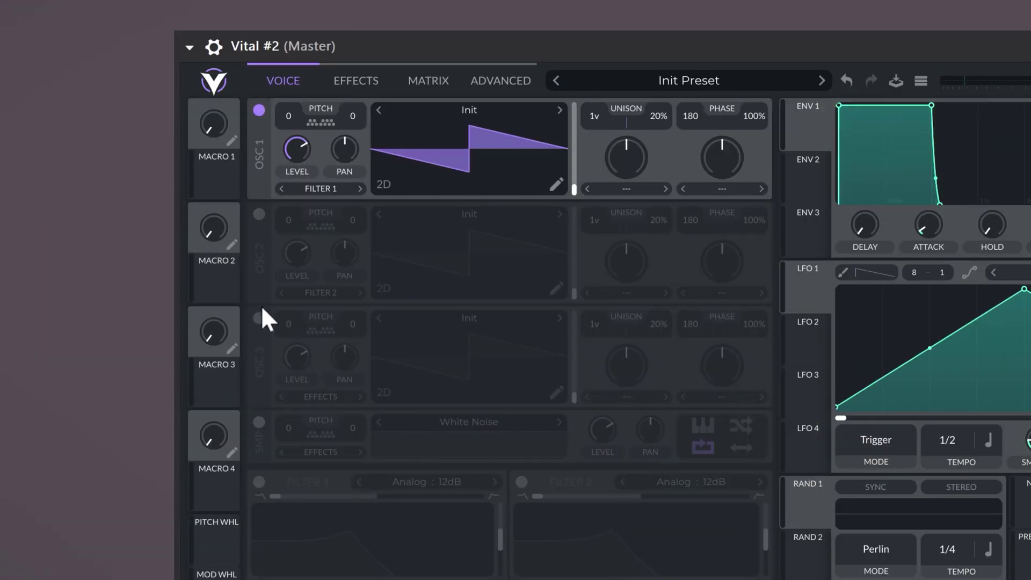
pyautogui.click(259, 423)
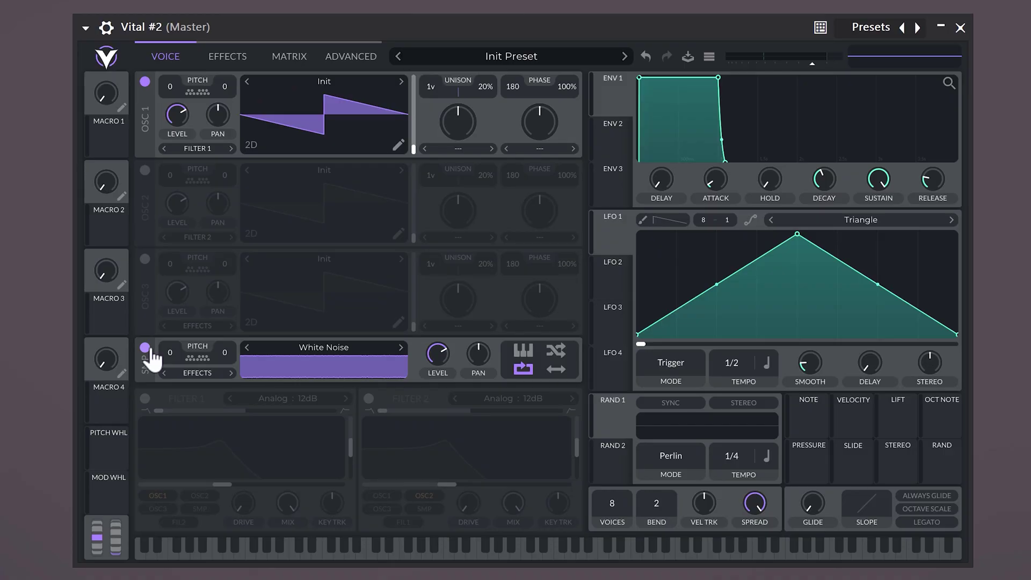
pyautogui.click(145, 347)
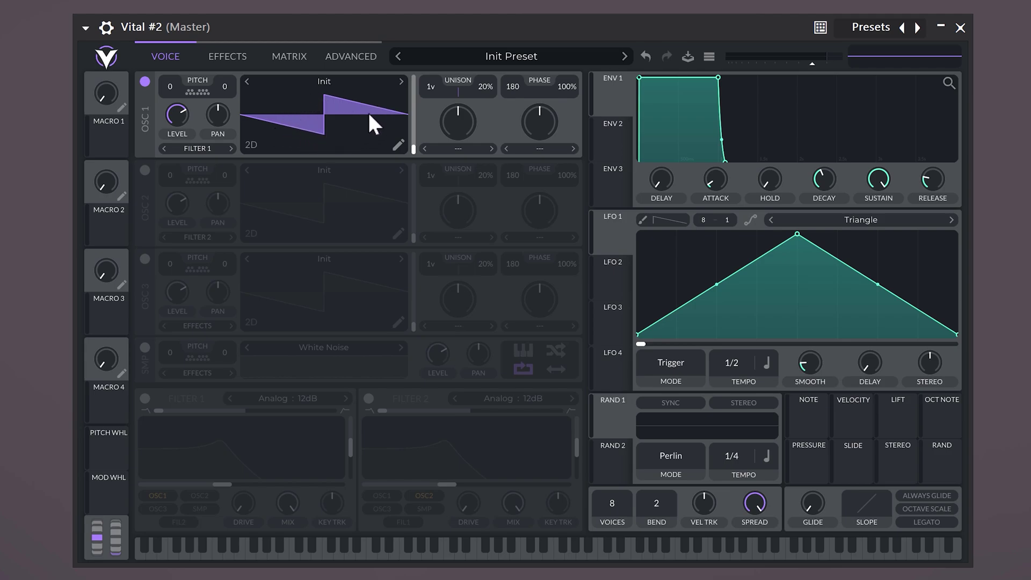
# Step: Load Basic Shapes into Oscillator 1 as a sine, trying its level, pan, transpose and tune
pyautogui.click(300, 98)
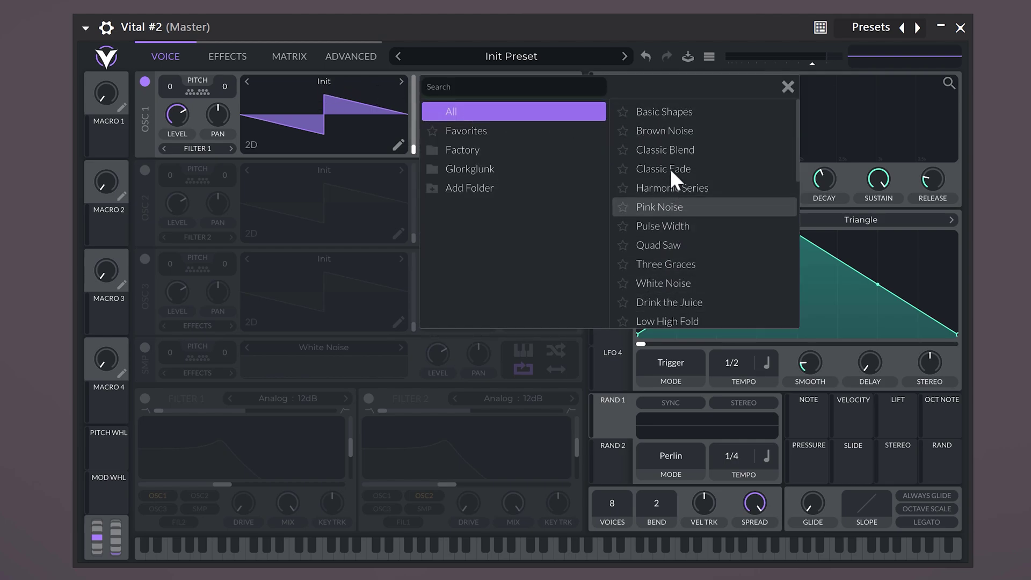
pyautogui.doubleClick(665, 112)
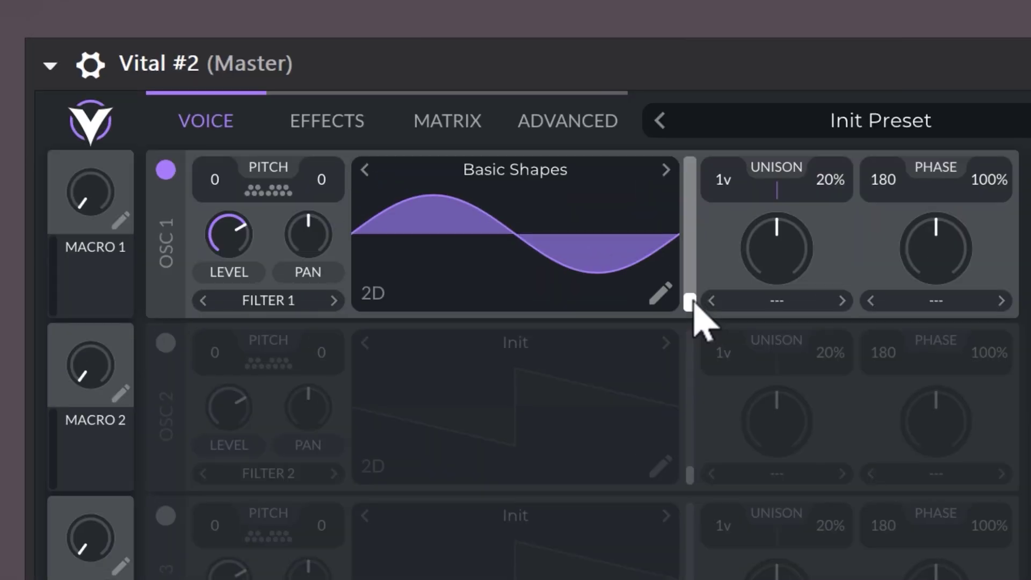
pyautogui.moveTo(694, 309)
pyautogui.mouseDown()
pyautogui.moveTo(702, 151)
pyautogui.moveTo(691, 309)
pyautogui.mouseUp()
pyautogui.moveTo(224, 231); pyautogui.dragTo(216, 250)
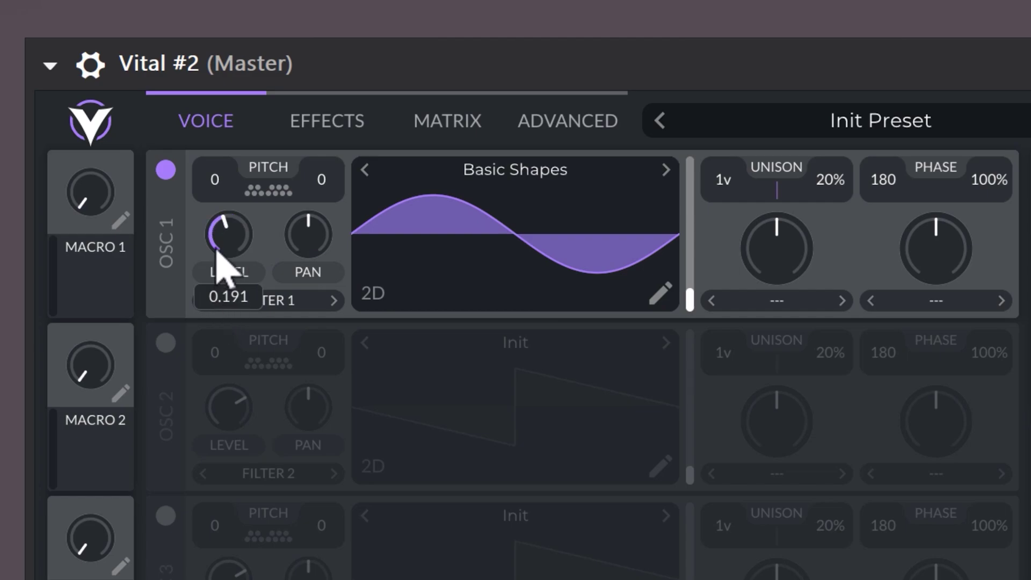
pyautogui.moveTo(299, 242)
pyautogui.mouseDown()
pyautogui.moveTo(311, 223)
pyautogui.moveTo(301, 242)
pyautogui.mouseUp()
pyautogui.moveTo(214, 183)
pyautogui.mouseDown()
pyautogui.moveTo(225, 138)
pyautogui.moveTo(229, 187)
pyautogui.mouseUp()
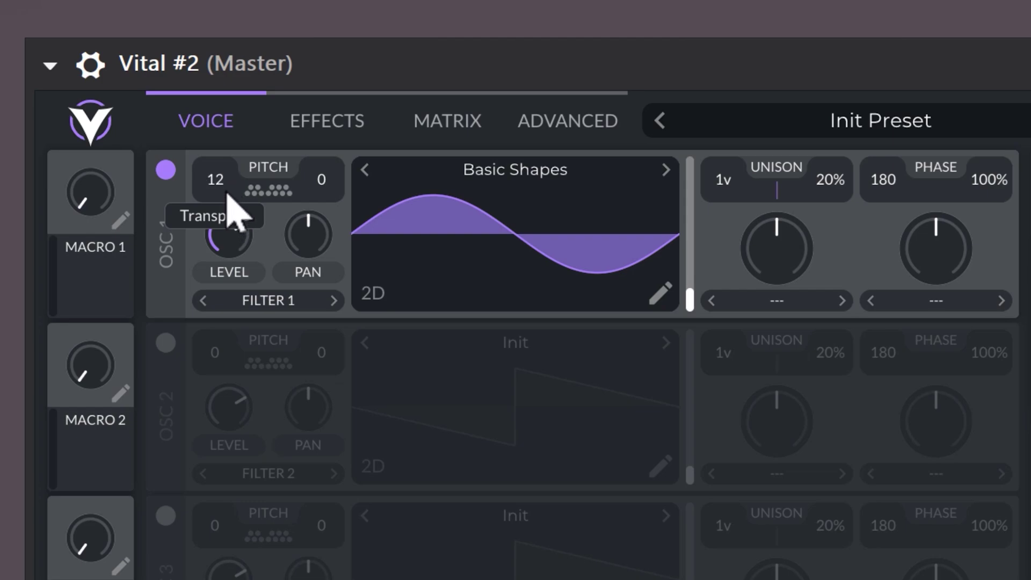
pyautogui.moveTo(316, 185)
pyautogui.mouseDown()
pyautogui.moveTo(340, 145)
pyautogui.moveTo(330, 196)
pyautogui.mouseUp()
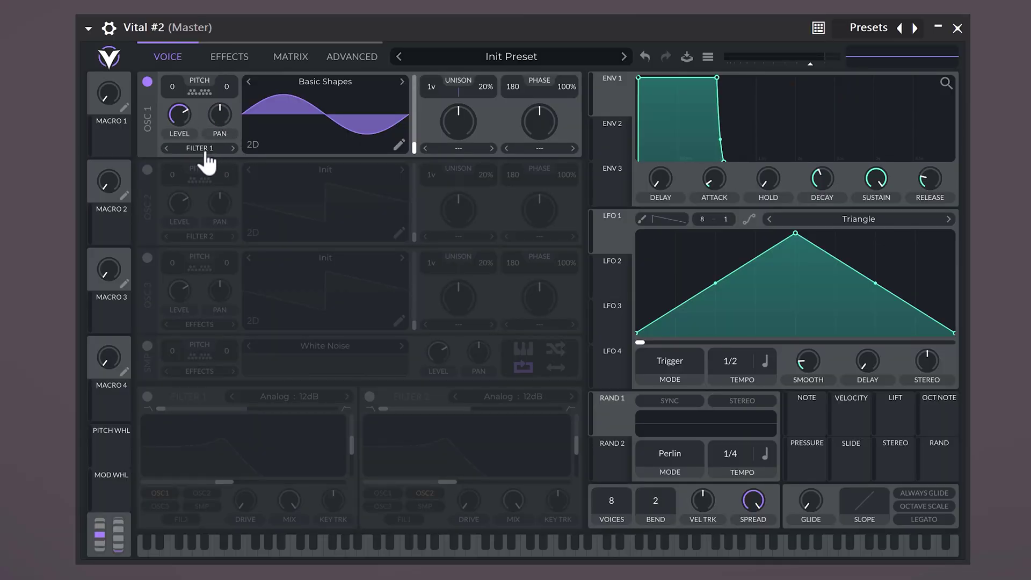
# Step: Keep Oscillator 1 routed to Filter 1 and raise its unison to 8 voices
pyautogui.click(200, 150)
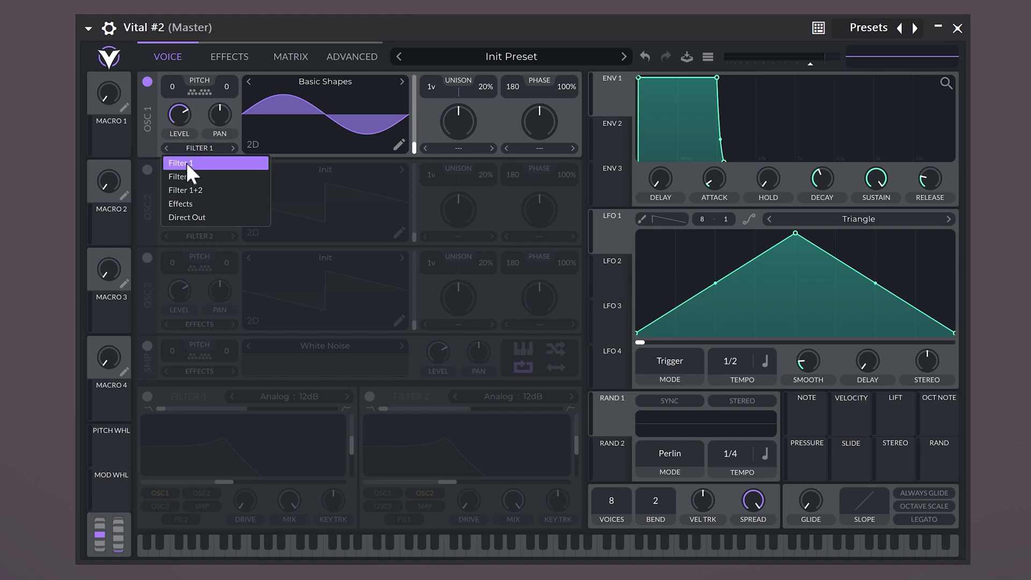
pyautogui.click(187, 163)
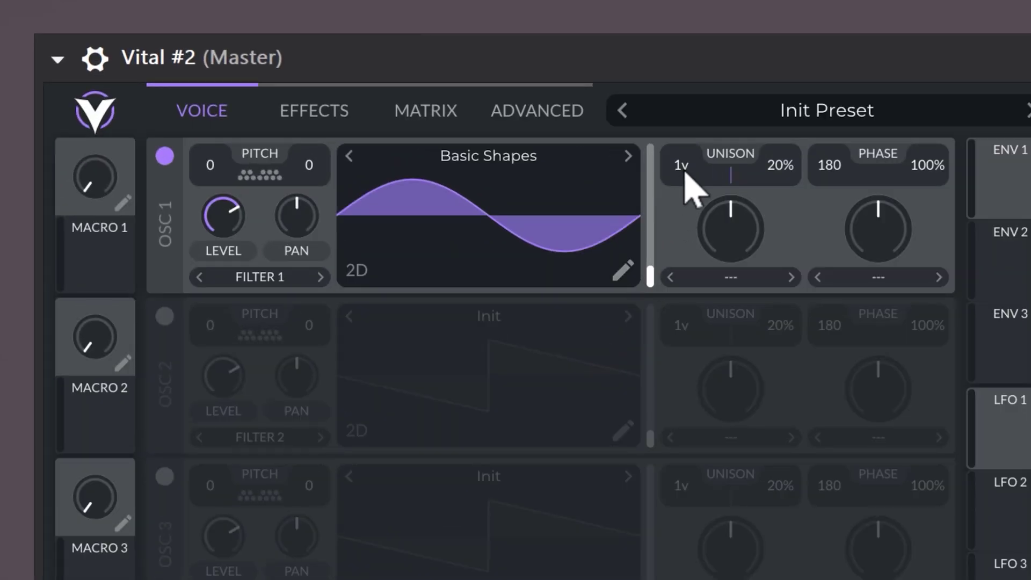
pyautogui.moveTo(684, 174); pyautogui.dragTo(690, 161)
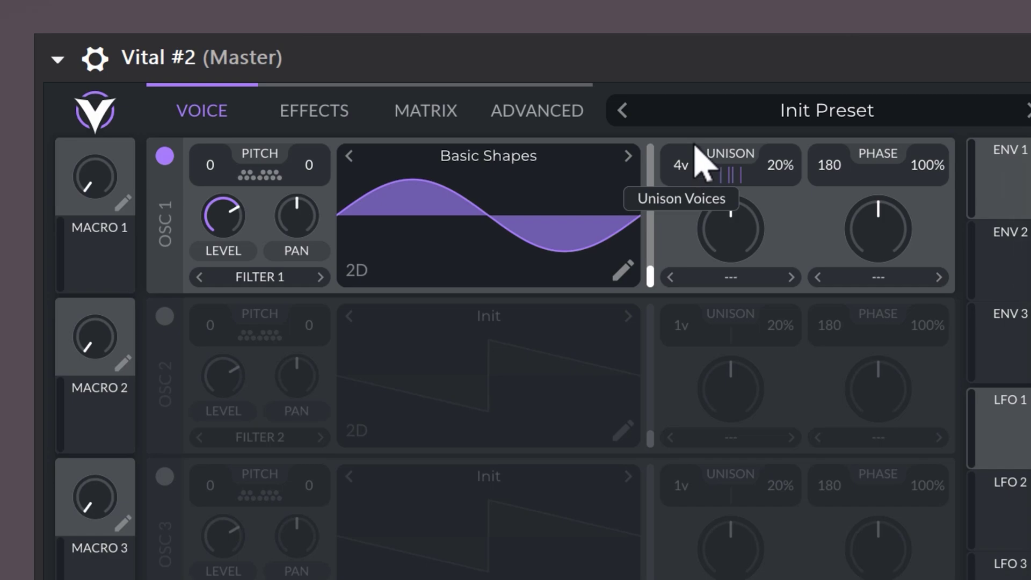
pyautogui.moveTo(698, 161); pyautogui.dragTo(709, 120)
# Step: Set 2% unison detune and a Form Scale spectral morph near 53%, and enable Oscillator 2
pyautogui.moveTo(782, 191)
pyautogui.mouseDown()
pyautogui.moveTo(805, 161)
pyautogui.moveTo(808, 97)
pyautogui.moveTo(801, 211)
pyautogui.moveTo(799, 74)
pyautogui.moveTo(788, 190)
pyautogui.mouseUp()
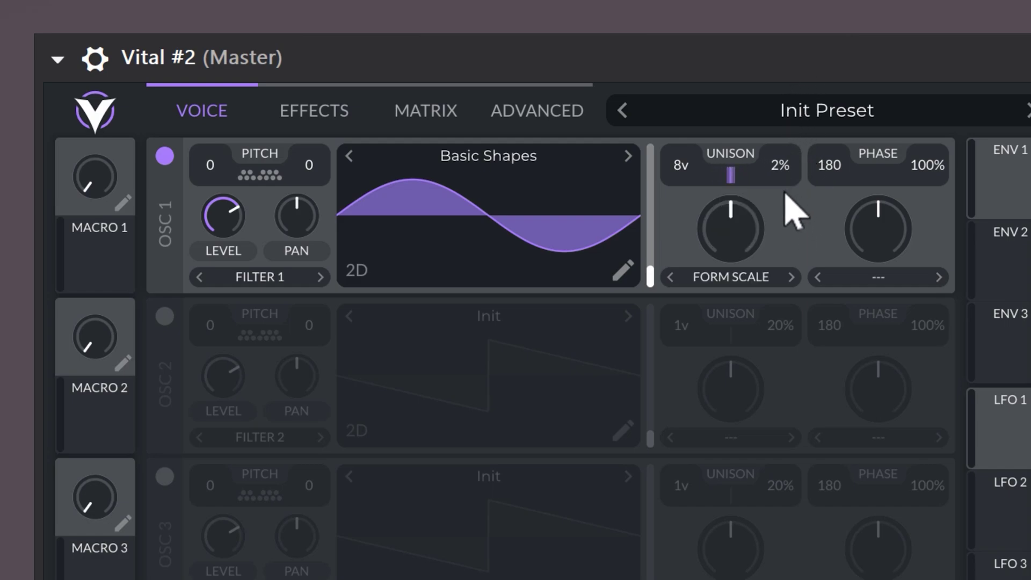
pyautogui.moveTo(735, 232)
pyautogui.mouseDown()
pyautogui.moveTo(733, 143)
pyautogui.moveTo(715, 276)
pyautogui.moveTo(726, 219)
pyautogui.mouseUp()
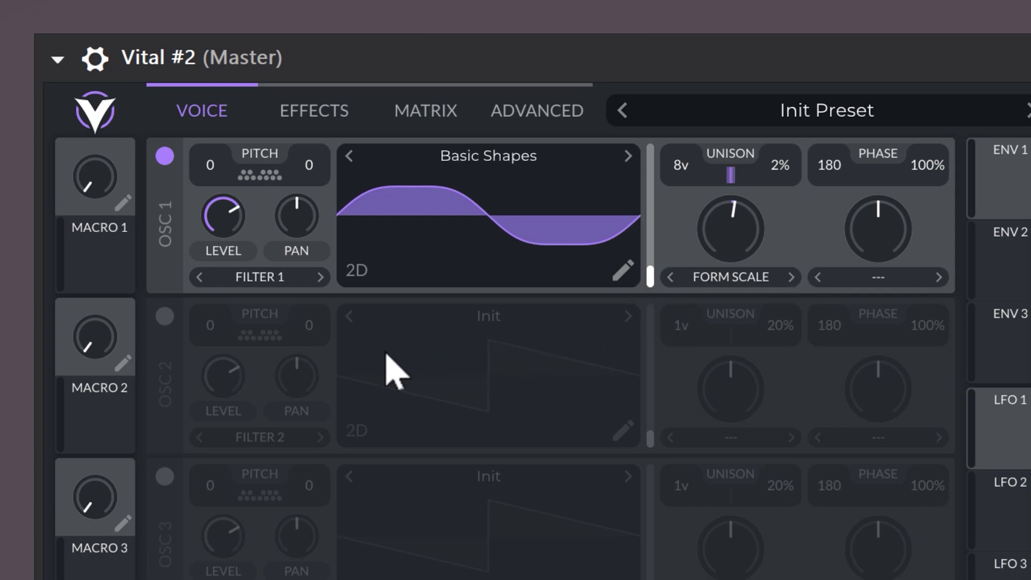
pyautogui.click(165, 316)
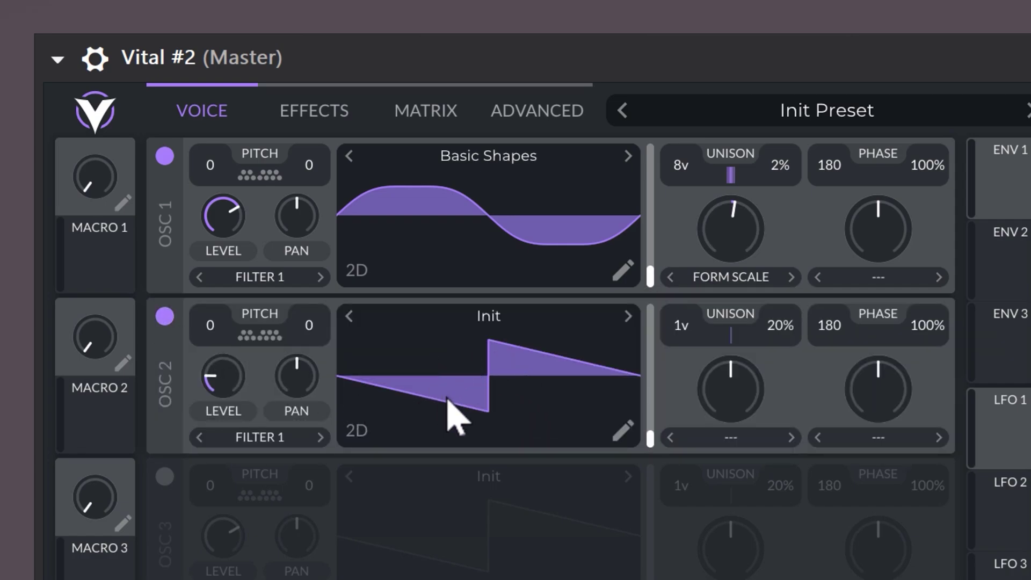
# Step: Transpose Oscillator 2's saw up 12 semitones, pan it left, and lower Filter 1's cutoff
pyautogui.moveTo(212, 345); pyautogui.dragTo(212, 338)
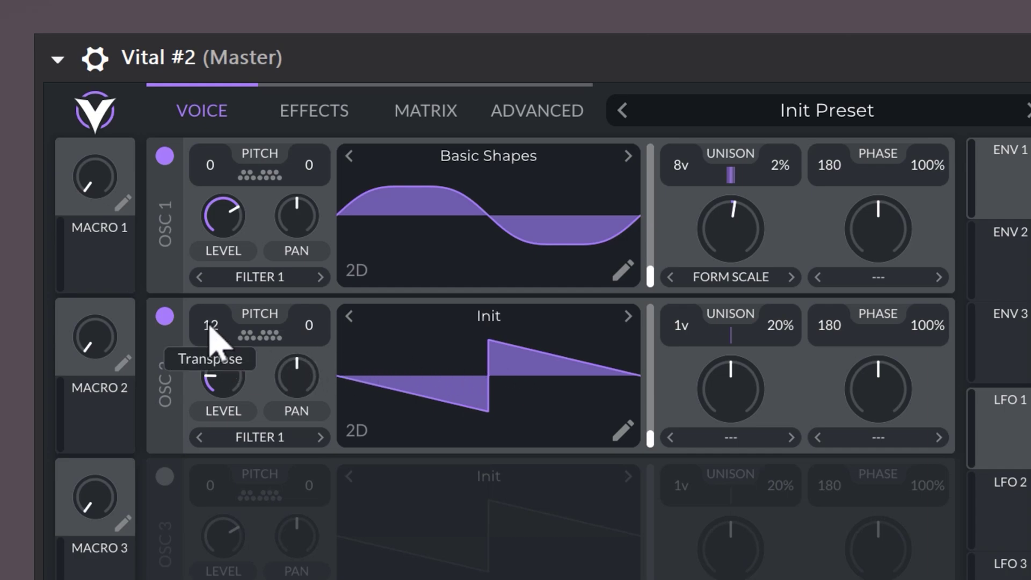
pyautogui.moveTo(295, 376); pyautogui.dragTo(280, 412)
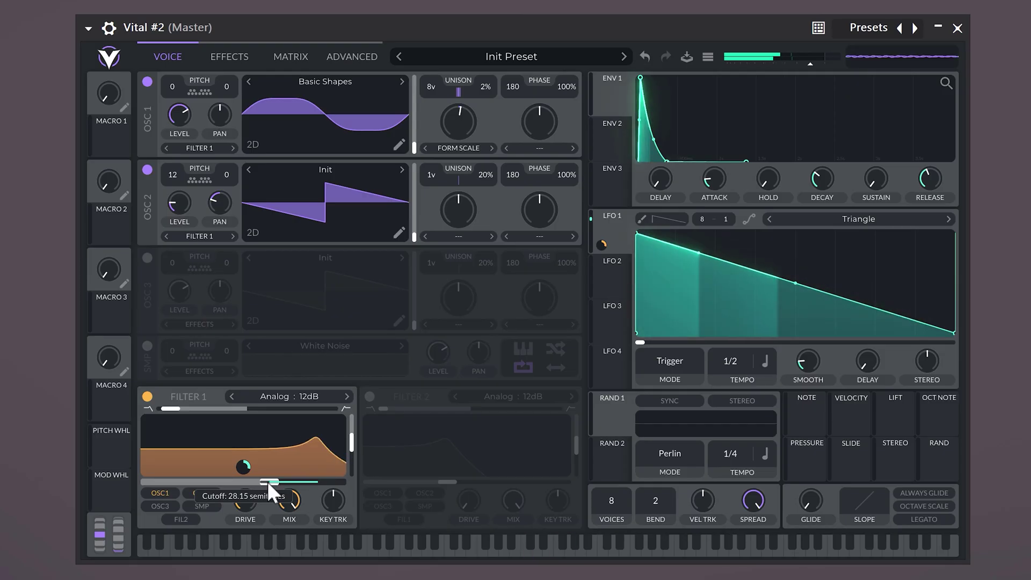
pyautogui.moveTo(268, 482); pyautogui.dragTo(246, 481)
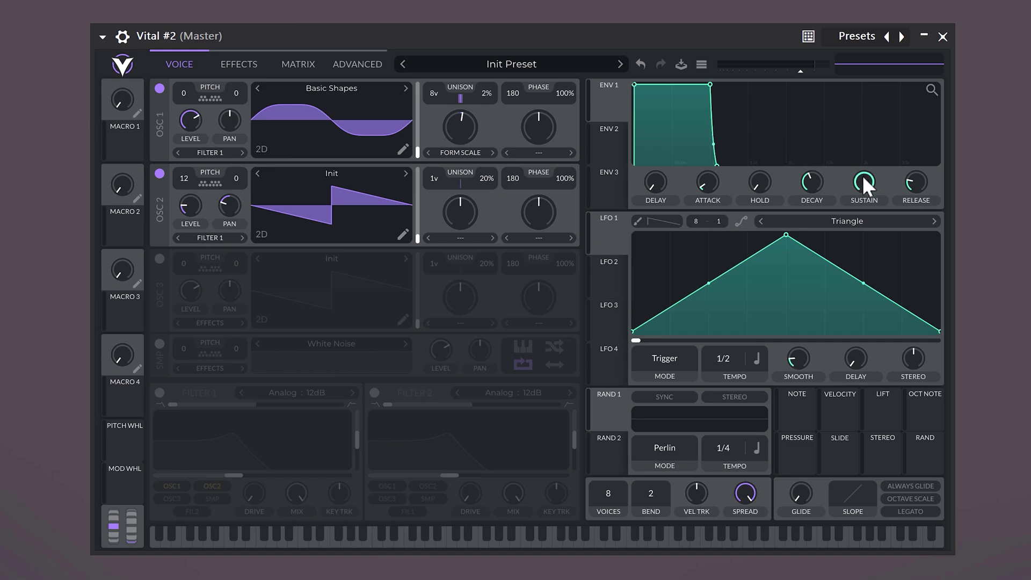
# Step: Make Envelope 1 plucky: zero sustain, about 0.8 s decay and a 0.027 s attack
pyautogui.moveTo(863, 182); pyautogui.dragTo(864, 215)
pyautogui.moveTo(916, 186); pyautogui.dragTo(912, 177)
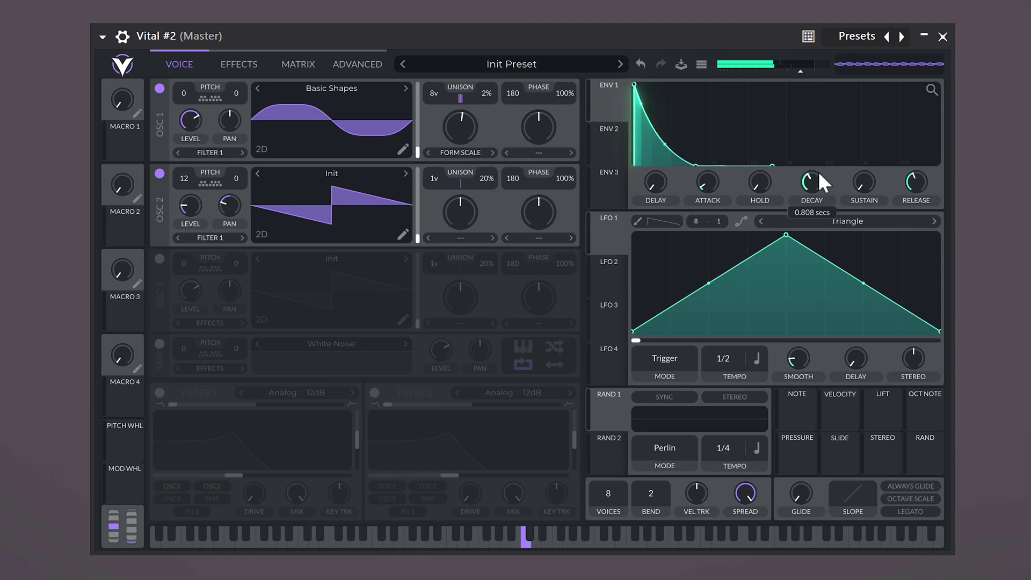
pyautogui.moveTo(705, 172); pyautogui.dragTo(713, 159)
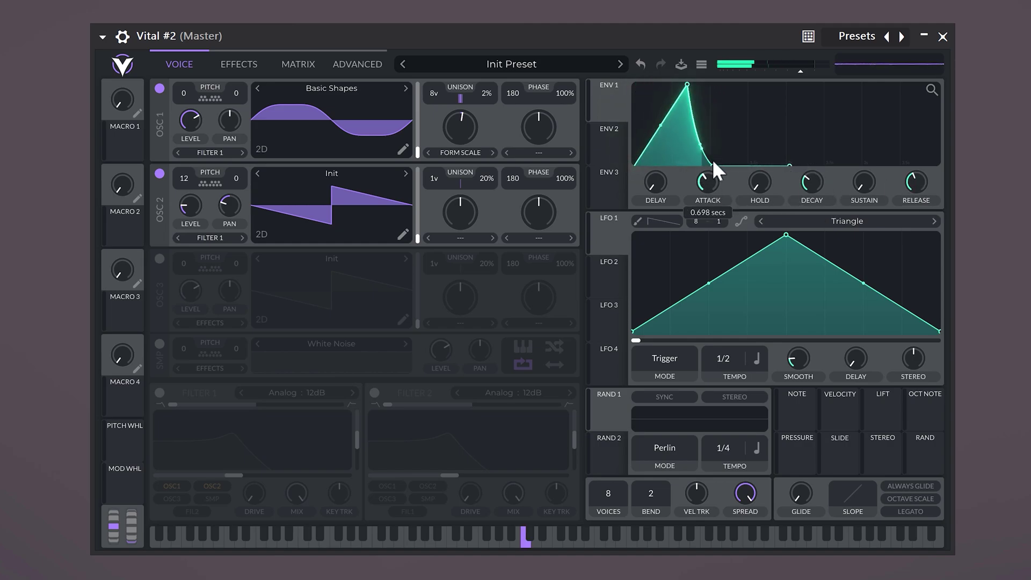
pyautogui.moveTo(712, 159); pyautogui.dragTo(707, 173)
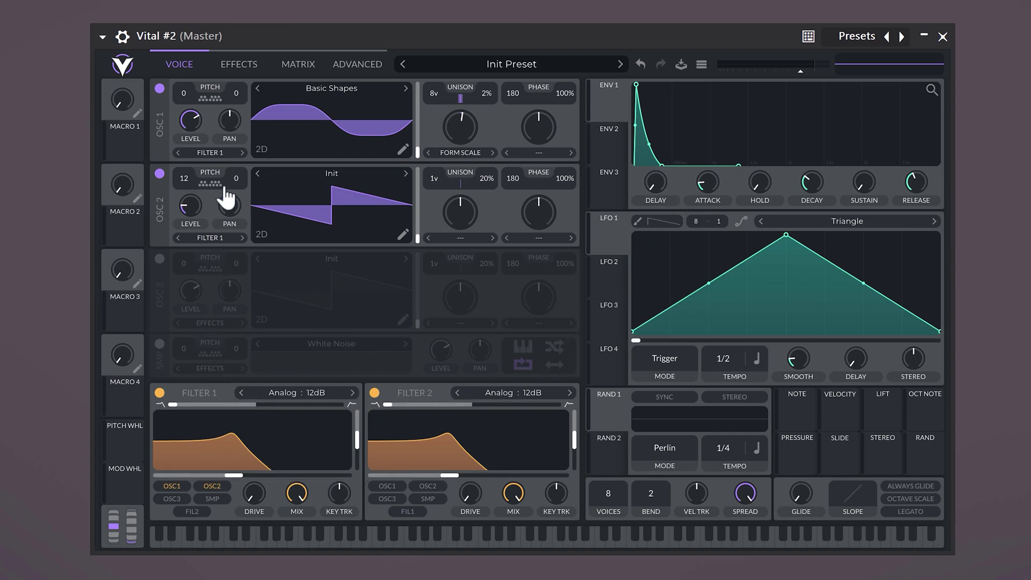
# Step: Turn off Filter 2 and give Filter 1 blend 0.457, higher resonance and a lower cutoff
pyautogui.click(374, 394)
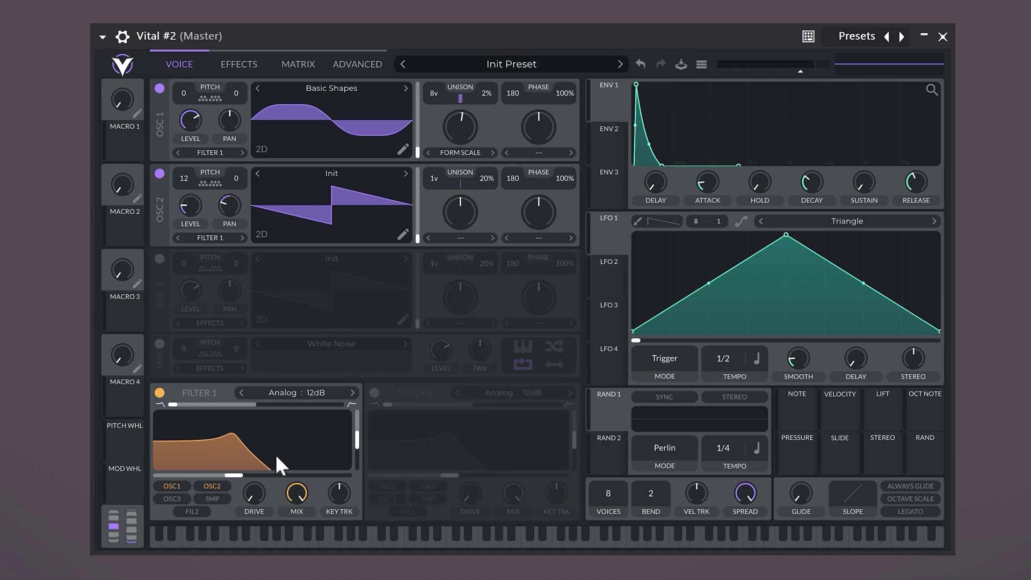
pyautogui.moveTo(173, 404); pyautogui.dragTo(207, 407)
pyautogui.moveTo(357, 438); pyautogui.dragTo(362, 439)
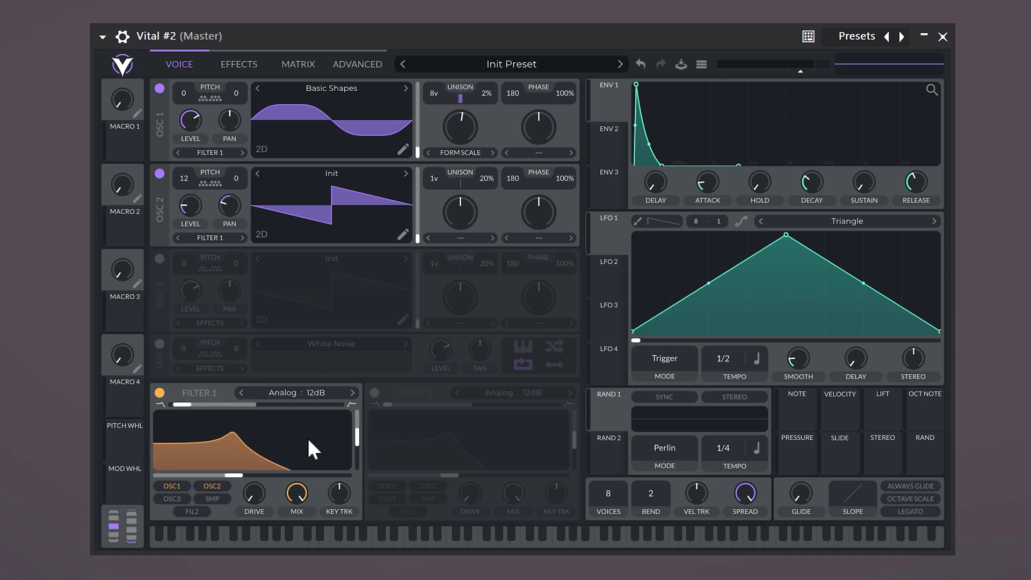
pyautogui.moveTo(318, 478); pyautogui.dragTo(279, 479)
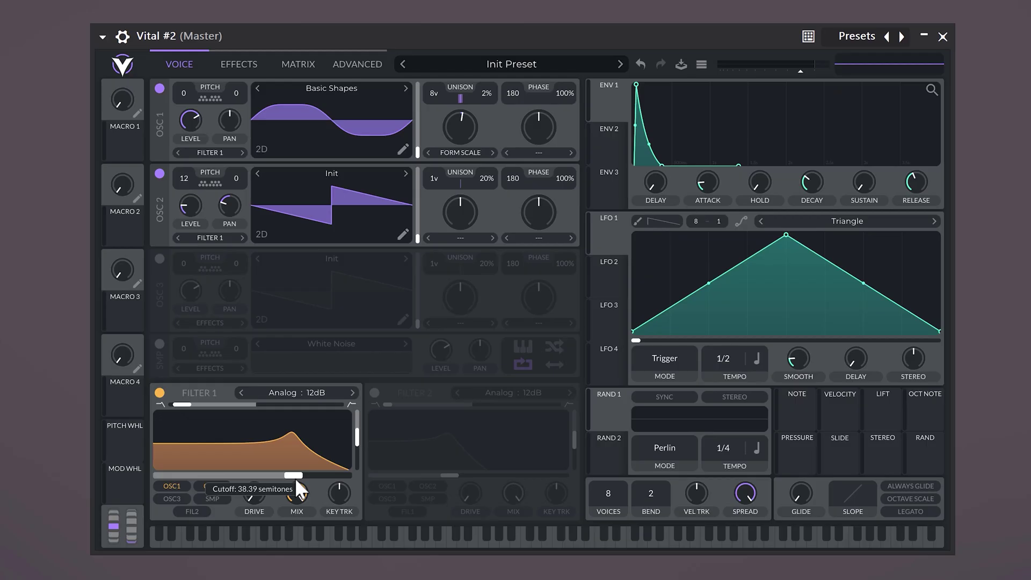
pyautogui.scroll(-3, 262, 456)
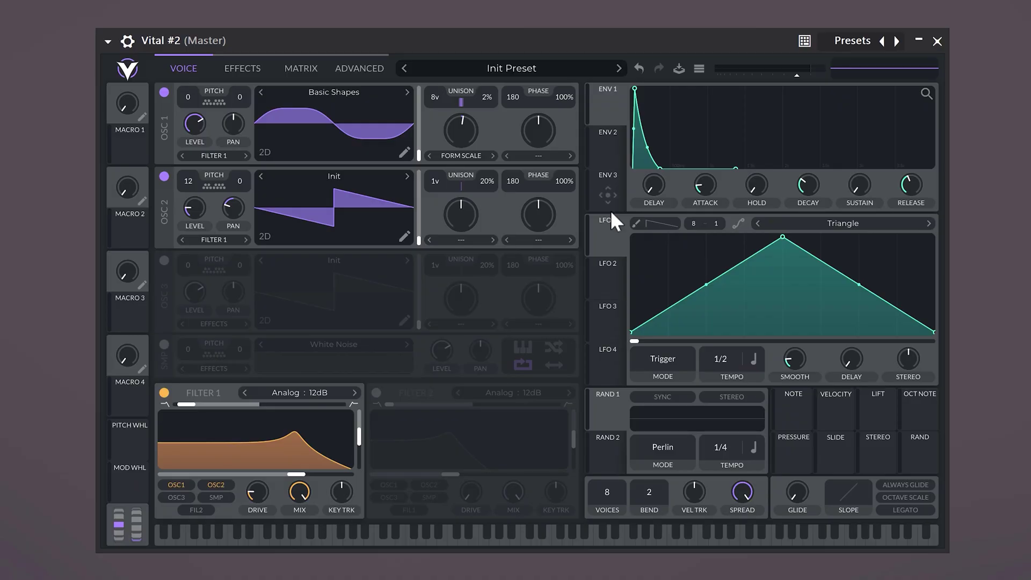
# Step: Reshape LFO 1 into a falling ramp and route it to Filter 1's cutoff
pyautogui.moveTo(781, 236); pyautogui.dragTo(623, 228)
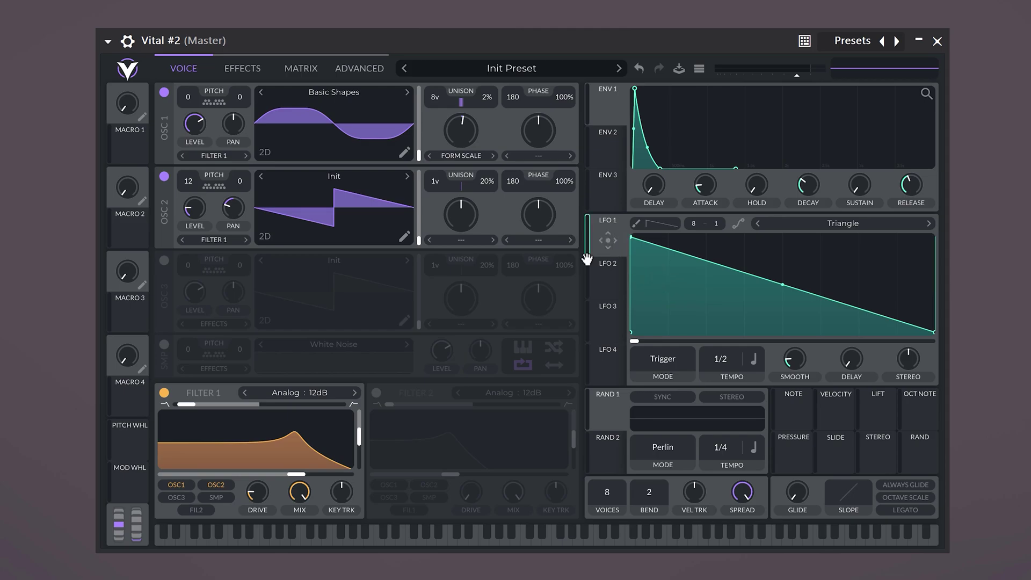
pyautogui.moveTo(608, 240); pyautogui.dragTo(293, 474)
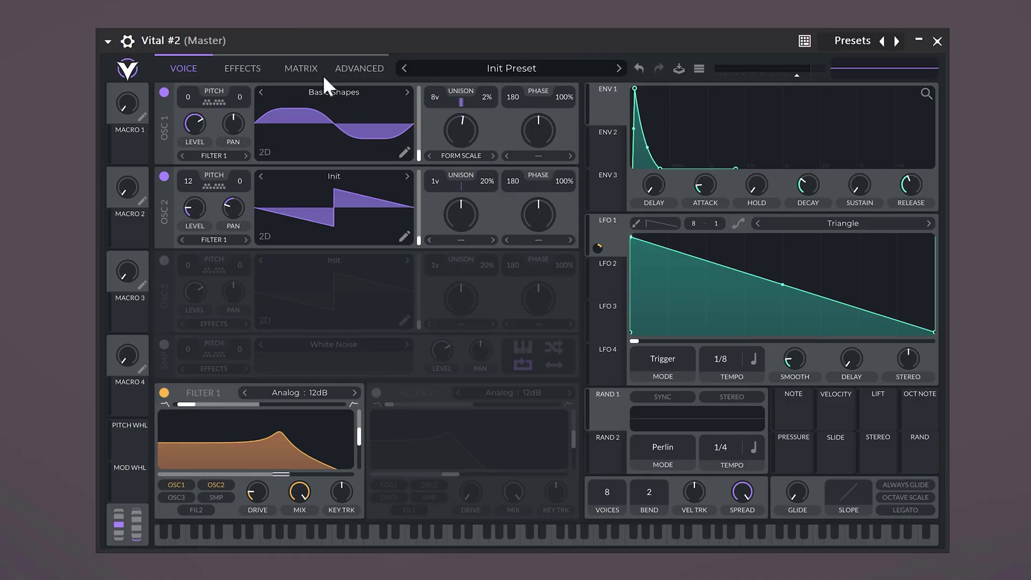
pyautogui.click(322, 75)
pyautogui.moveTo(119, 515)
pyautogui.mouseDown()
pyautogui.moveTo(120, 537)
pyautogui.moveTo(124, 511)
pyautogui.moveTo(125, 522)
pyautogui.mouseUp()
pyautogui.moveTo(741, 493)
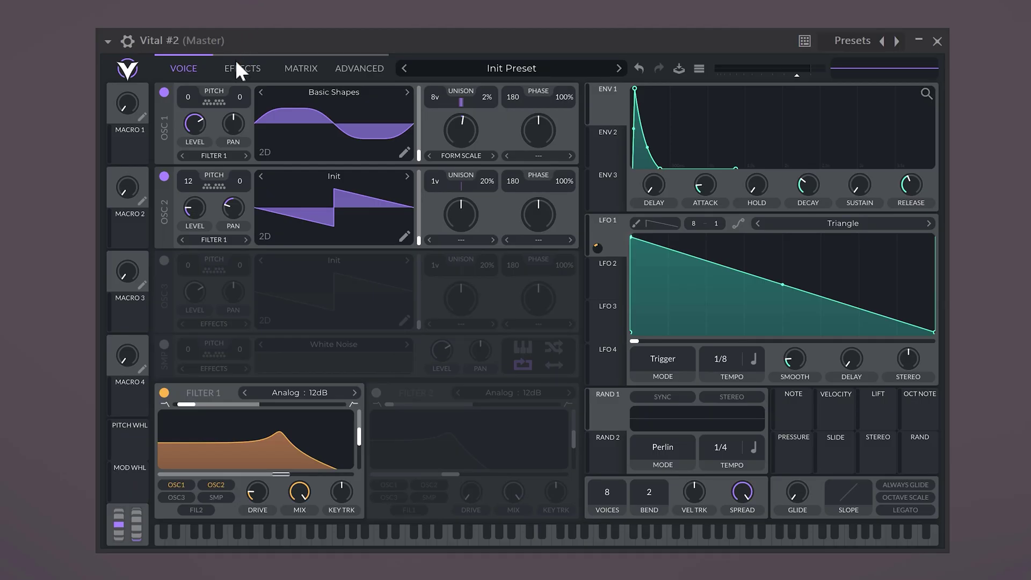
pyautogui.click(237, 70)
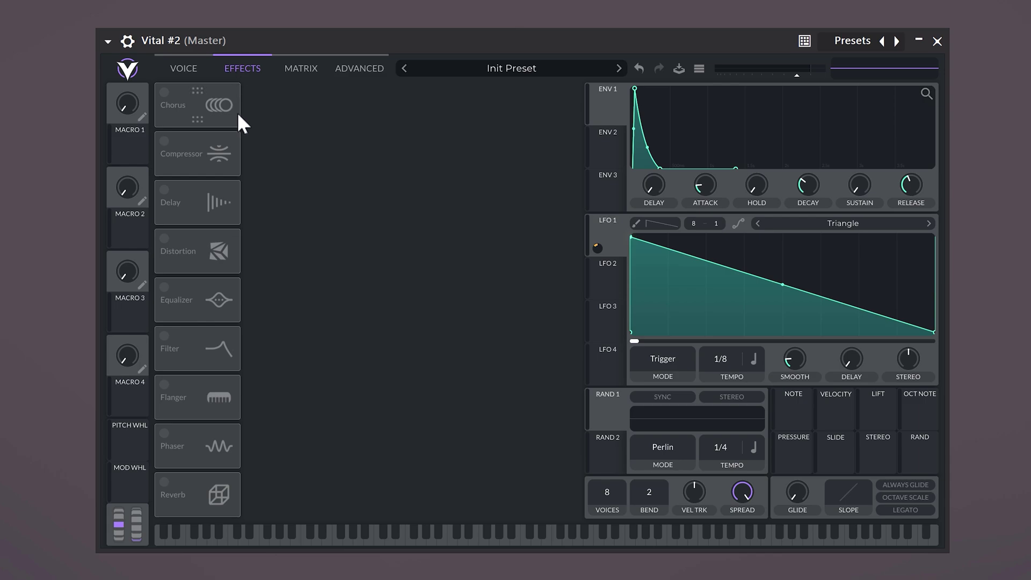
# Step: Enable the Equalizer with its low band cut to -15 dB, and enable Reverb at about 23.5% mix
pyautogui.click(164, 287)
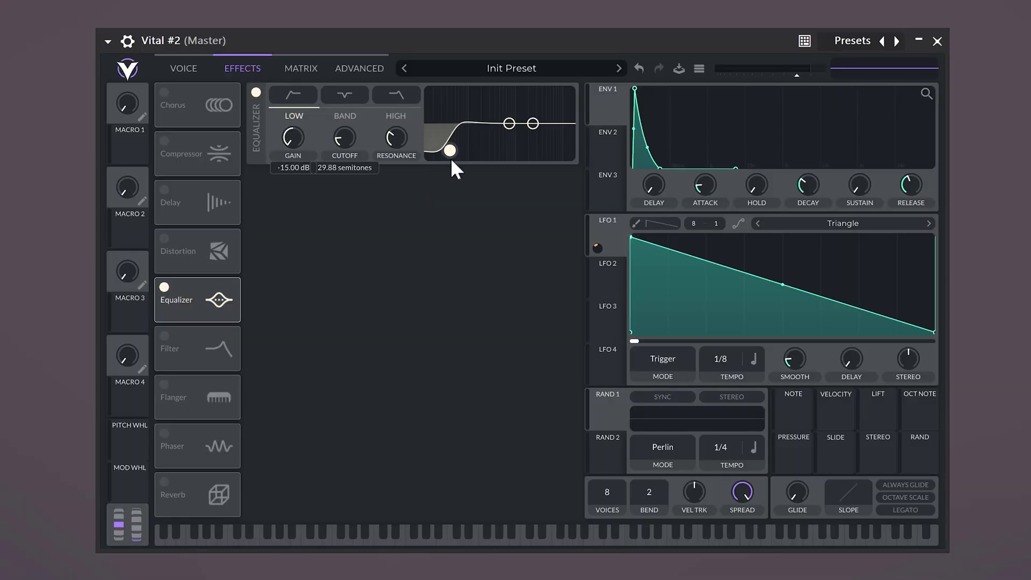
pyautogui.moveTo(450, 158); pyautogui.dragTo(468, 159)
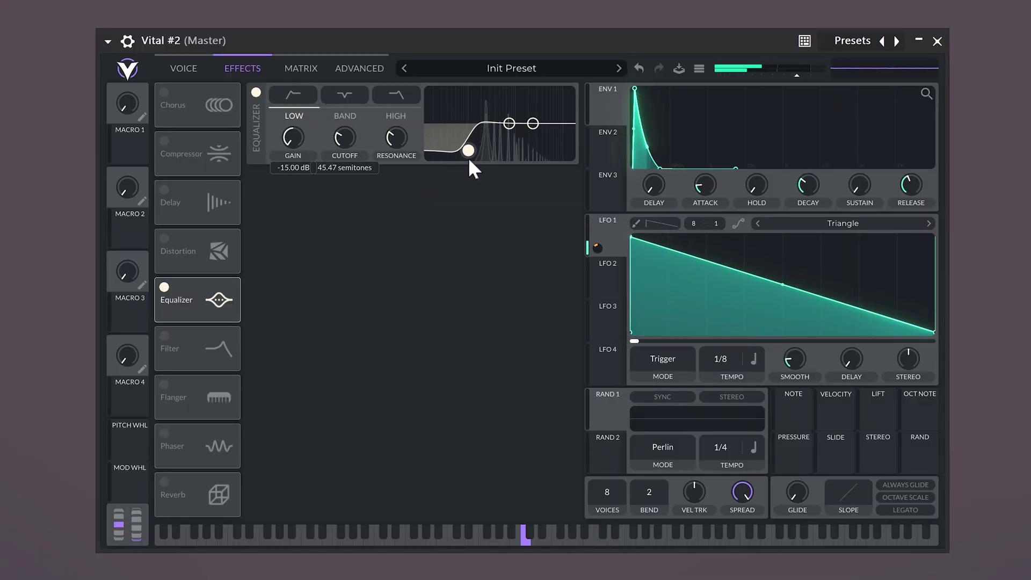
pyautogui.moveTo(470, 159); pyautogui.dragTo(487, 159)
pyautogui.click(168, 496)
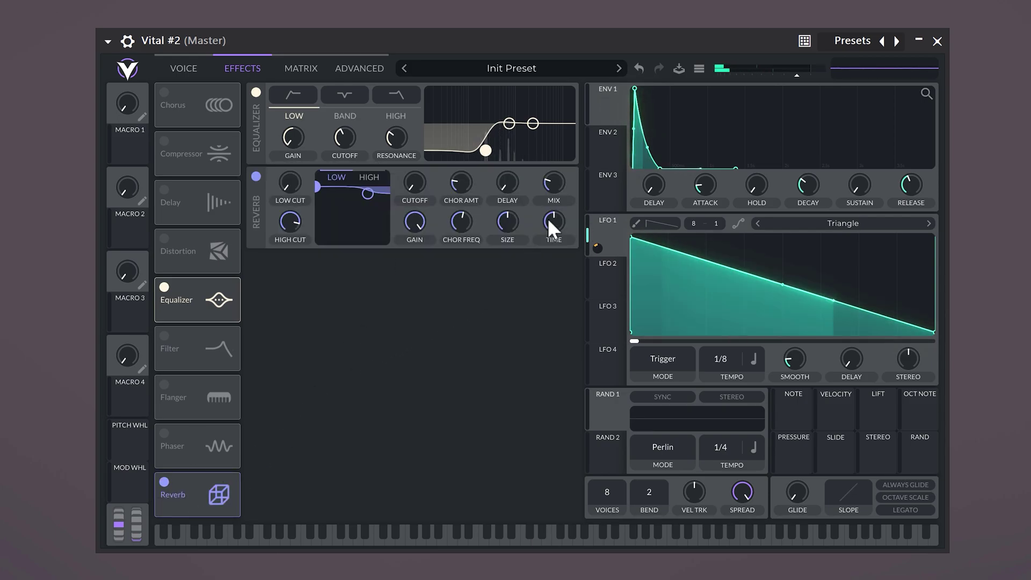
pyautogui.scroll(-5, 552, 181)
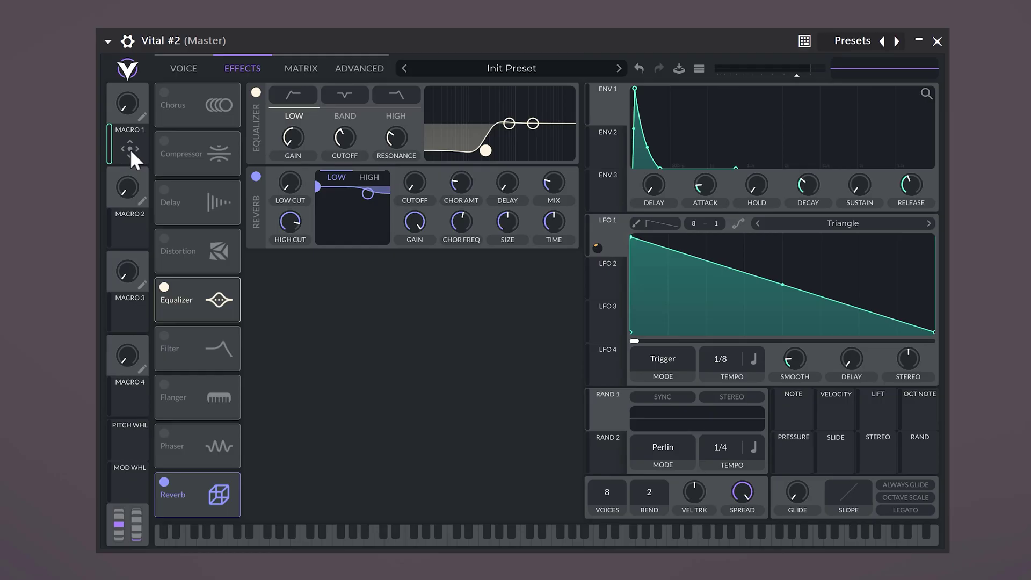
# Step: Assign Macro 1 to a Reverb parameter and set the macro to 0.330
pyautogui.moveTo(130, 149); pyautogui.dragTo(550, 184)
pyautogui.moveTo(128, 107); pyautogui.dragTo(123, 43)
pyautogui.moveTo(127, 98); pyautogui.dragTo(123, 168)
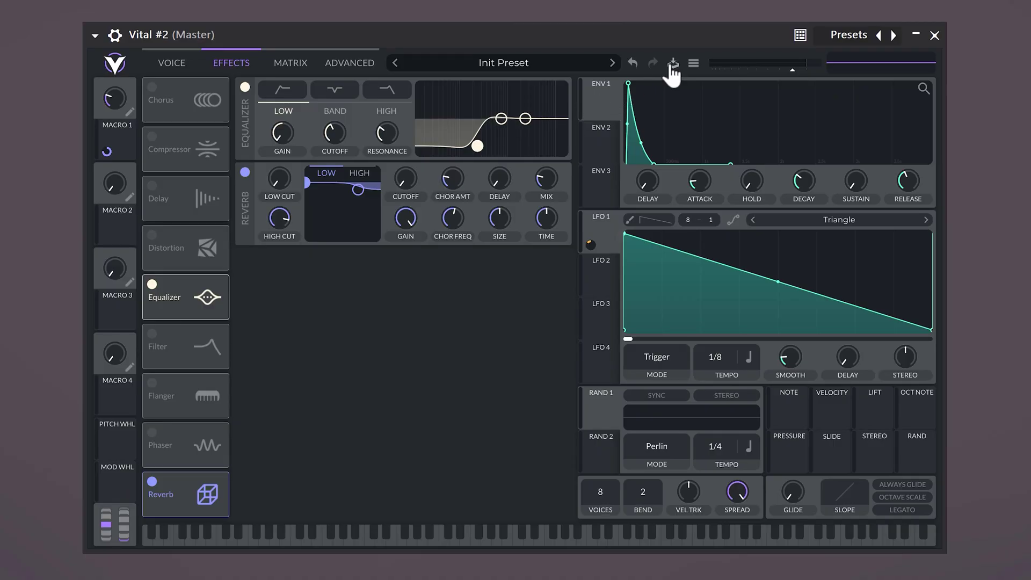
pyautogui.click(672, 65)
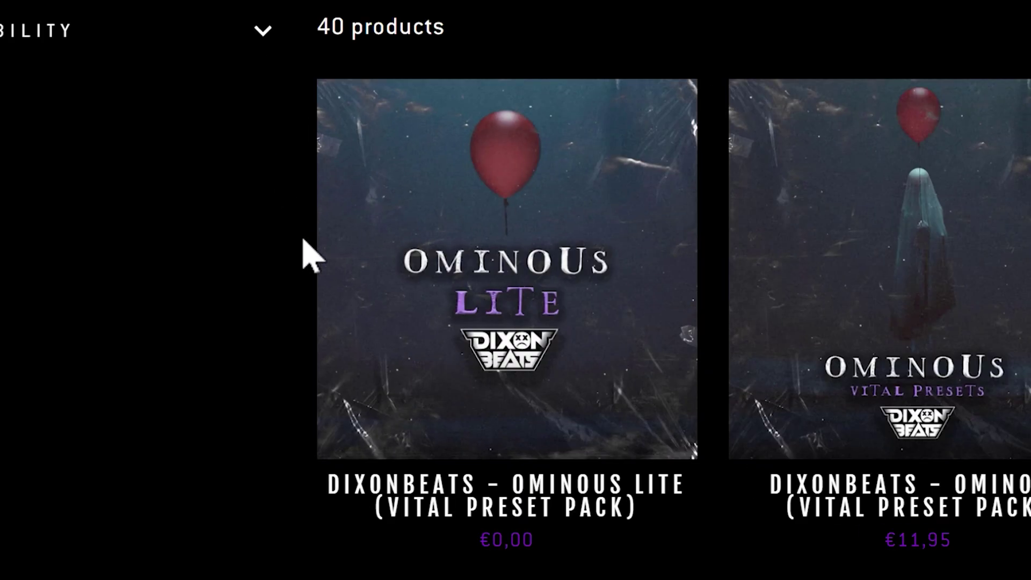
# Step: Bring up the preset browser showing the loaded 'Bells - Space' preset
pyautogui.moveTo(265, 321)
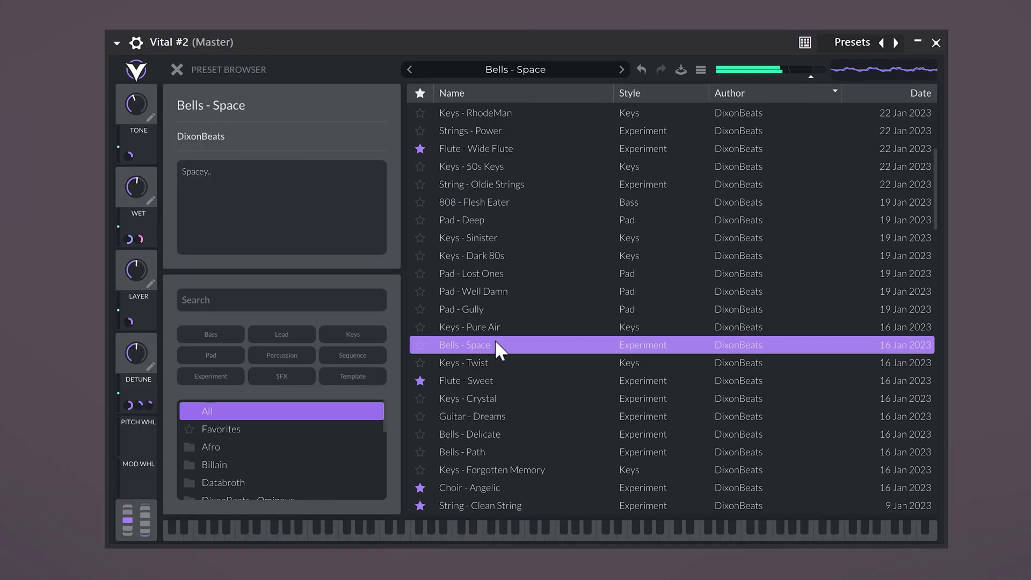